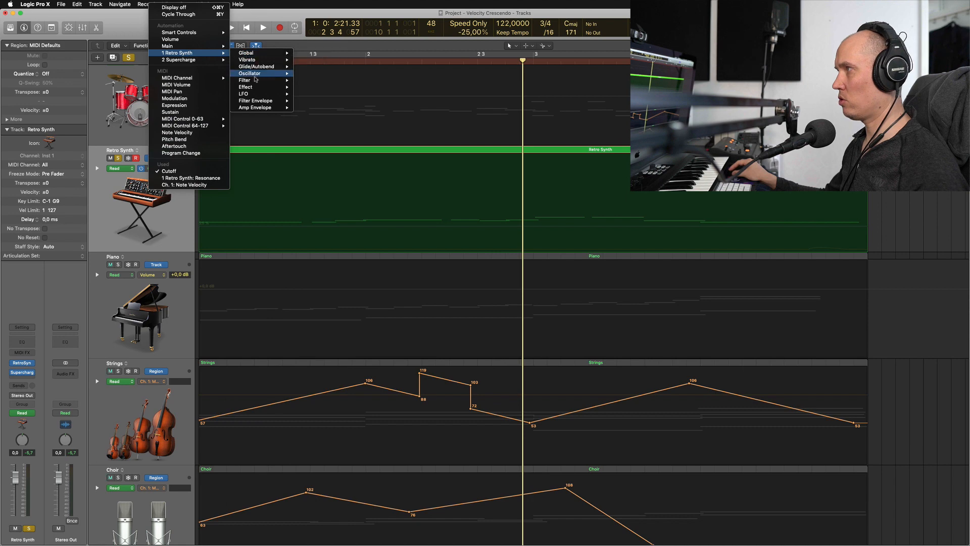
# Choose the Retro Synth's filter Cutoff as the displayed automation parameter on the Retro Synth track
pyautogui.moveTo(252, 80)
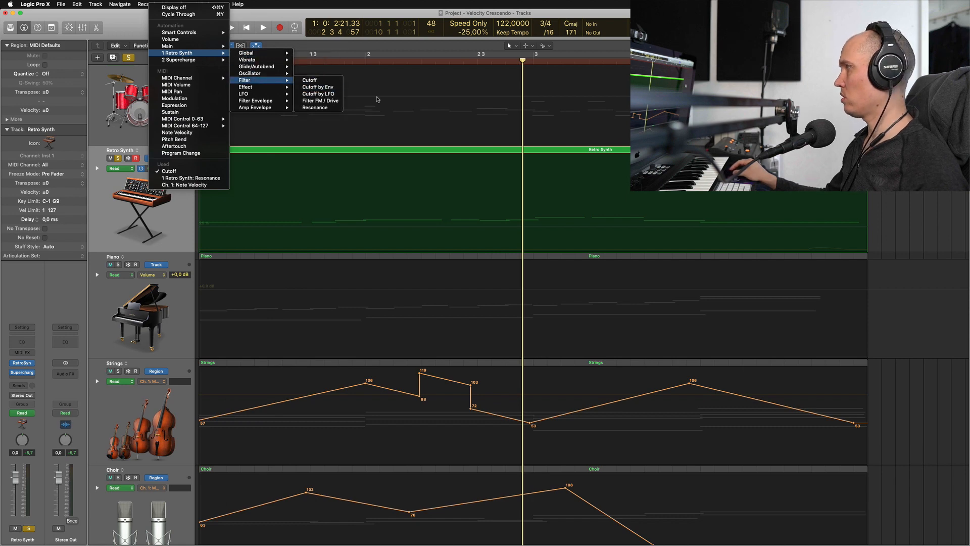
pyautogui.click(333, 81)
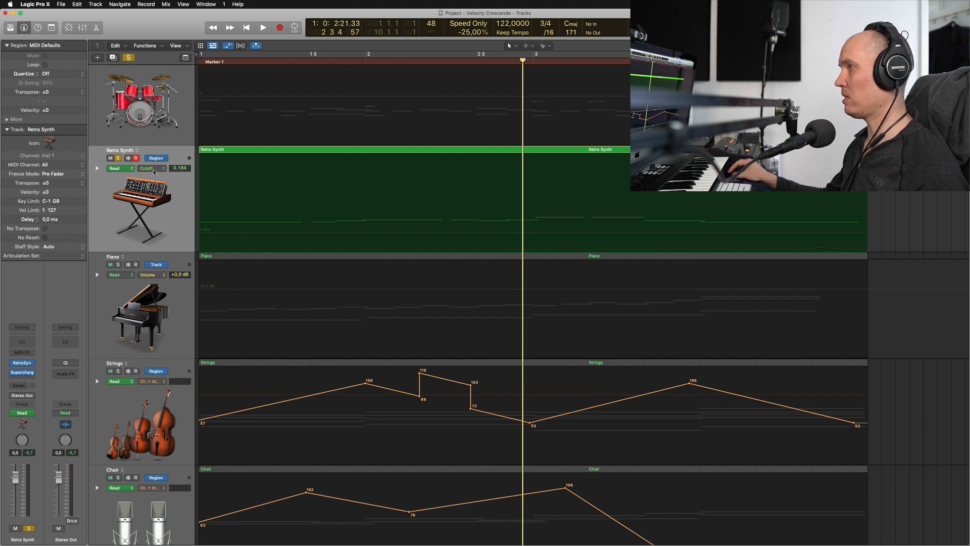
pyautogui.click(155, 172)
pyautogui.click(105, 215)
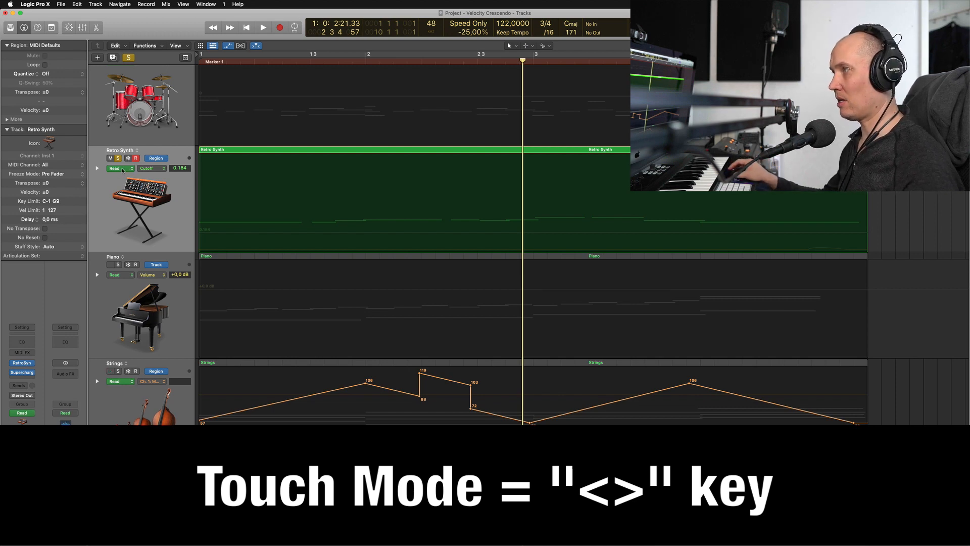
# Set the Retro Synth track's automation mode to Touch and return the playhead to the project start
pyautogui.press('less')
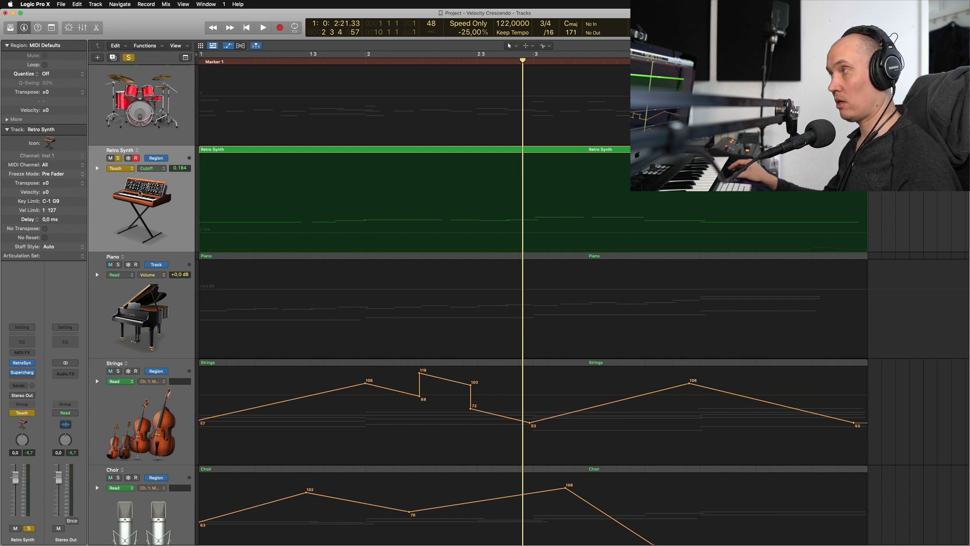
pyautogui.press('less')
pyautogui.press('less')
pyautogui.press('less')
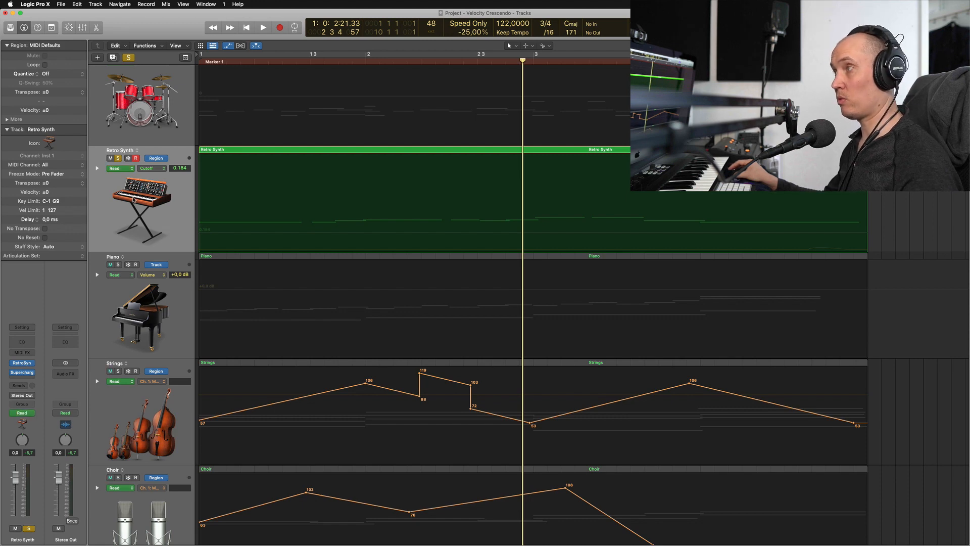
pyautogui.press('less')
pyautogui.press('less')
pyautogui.press('less')
pyautogui.press('Return')
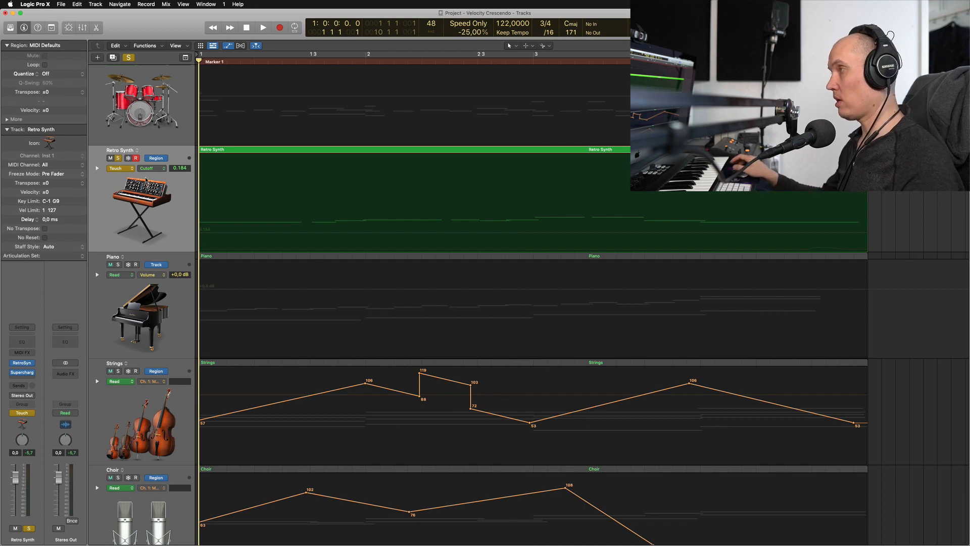
# Record a filter Cutoff sweep on the Retro Synth from 0.184 up to about 0.770 and back, then return the track to Read mode
pyautogui.click(147, 178)
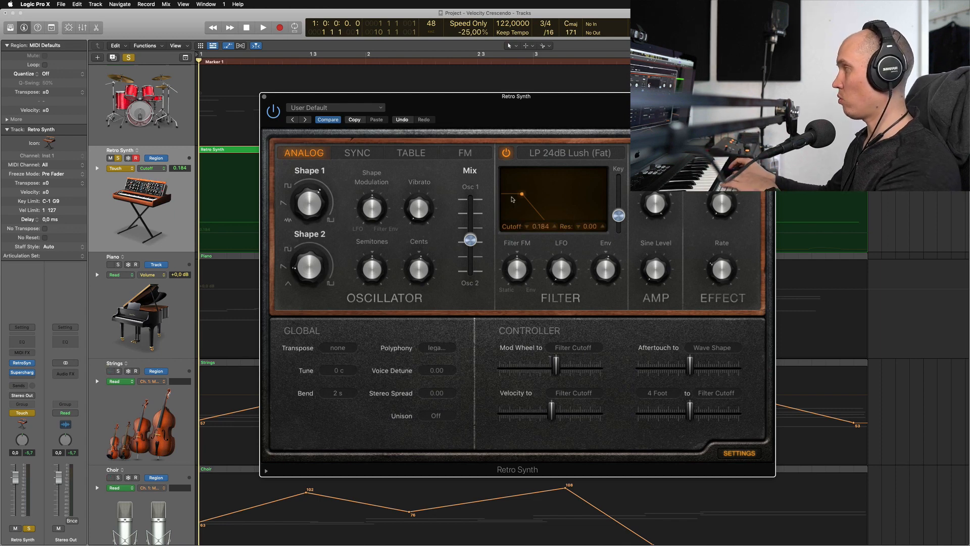
pyautogui.press('space')
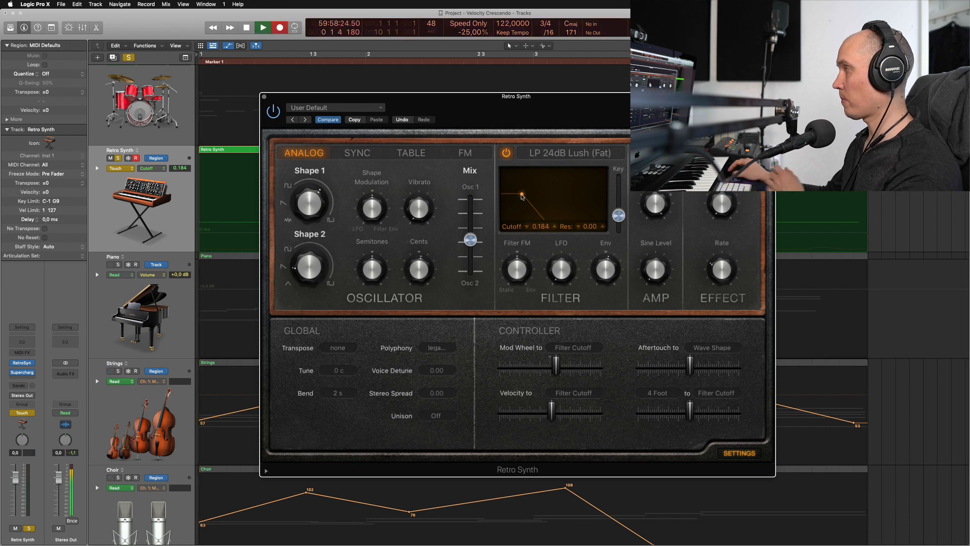
pyautogui.moveTo(522, 196)
pyautogui.mouseDown()
pyautogui.moveTo(592, 201)
pyautogui.moveTo(538, 199)
pyautogui.mouseUp()
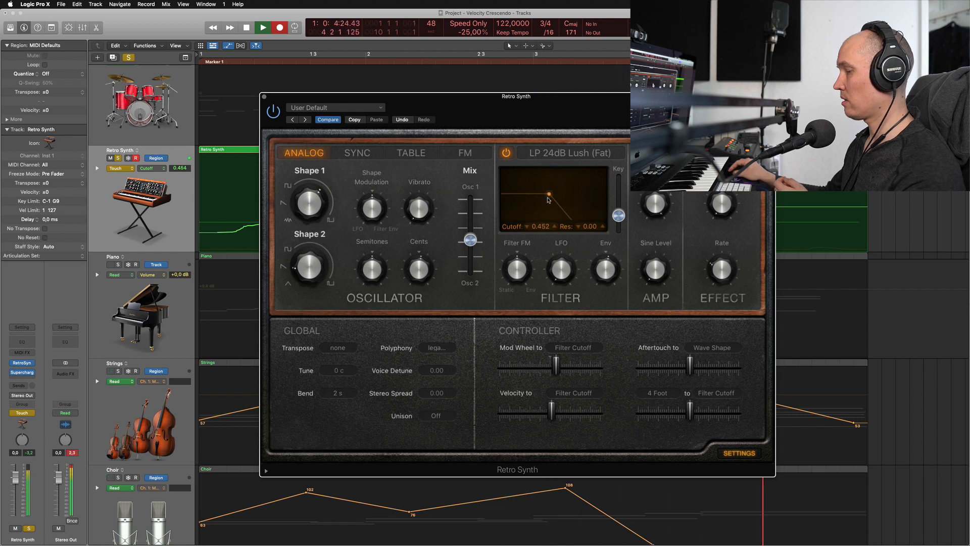
pyautogui.press('space')
pyautogui.press('super+w')
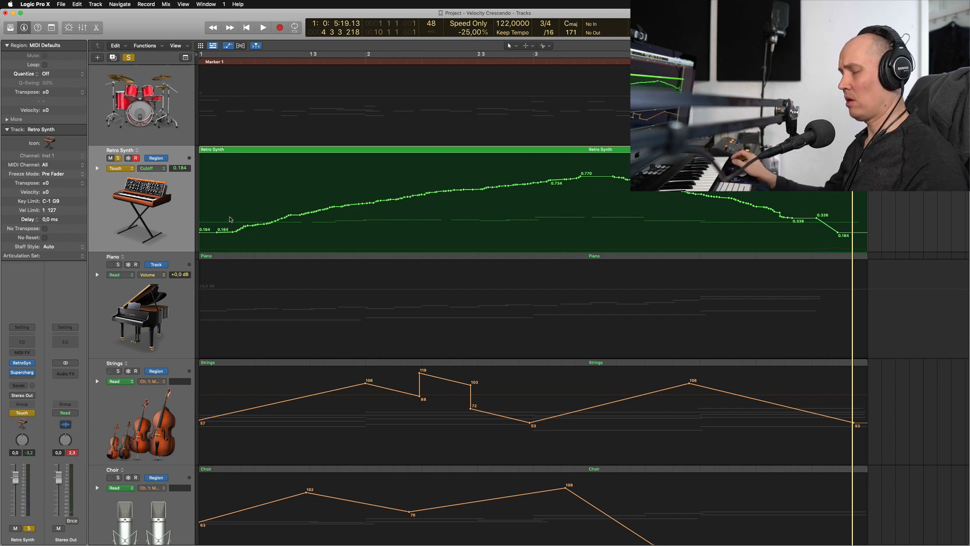
pyautogui.press('ctrl+super+r')
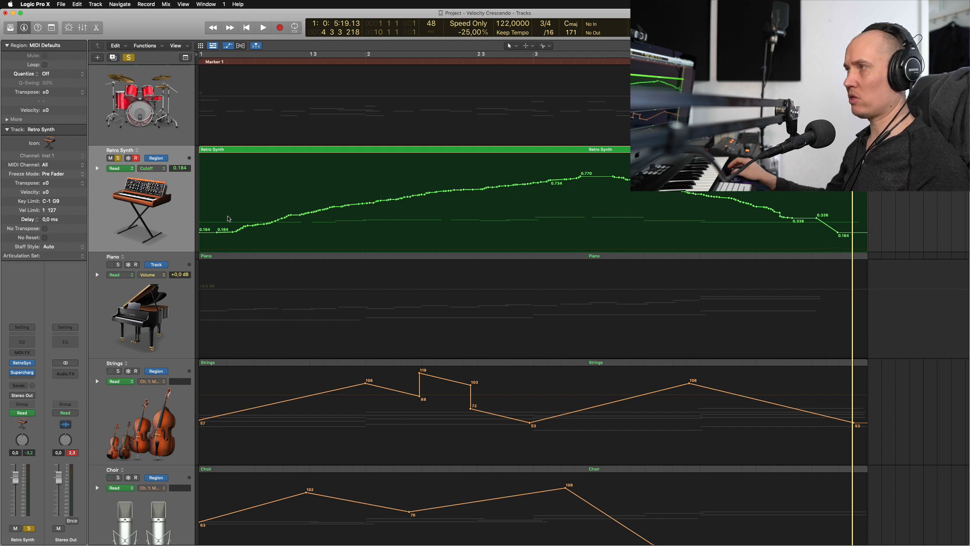
# Select the regions on the Retro Synth track and check its automation parameter list
pyautogui.click(172, 215)
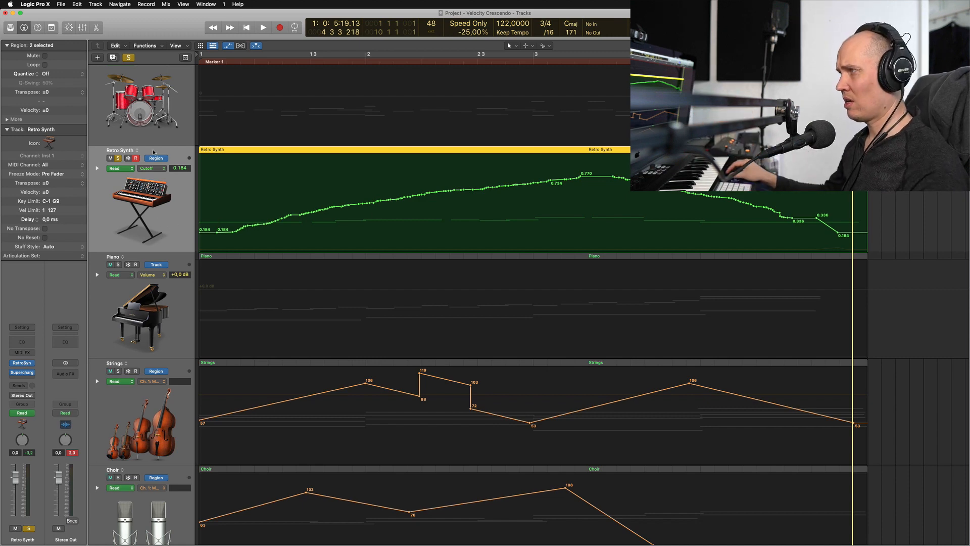
pyautogui.click(152, 168)
pyautogui.click(179, 234)
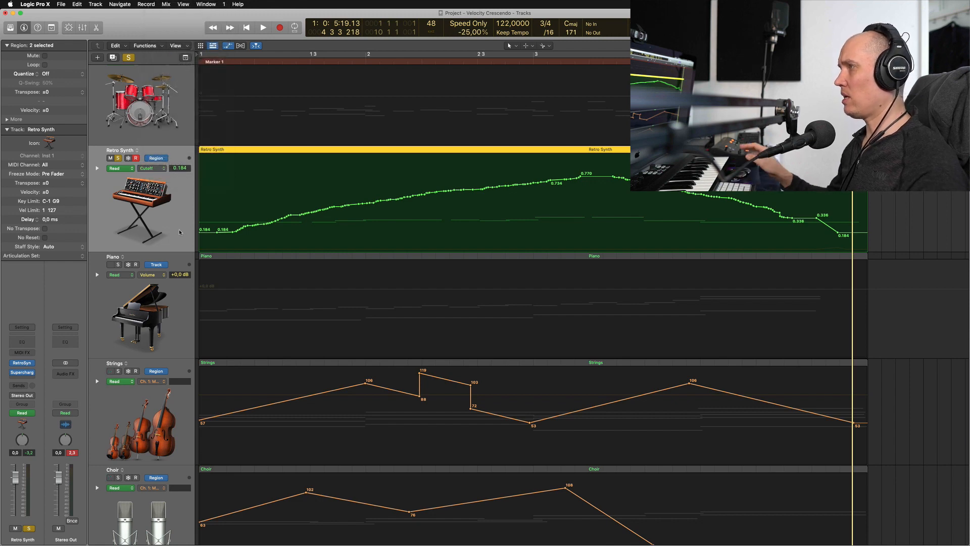
# From the project start, compare track and region automation on the Retro Synth track, ending on region automation
pyautogui.press('Return')
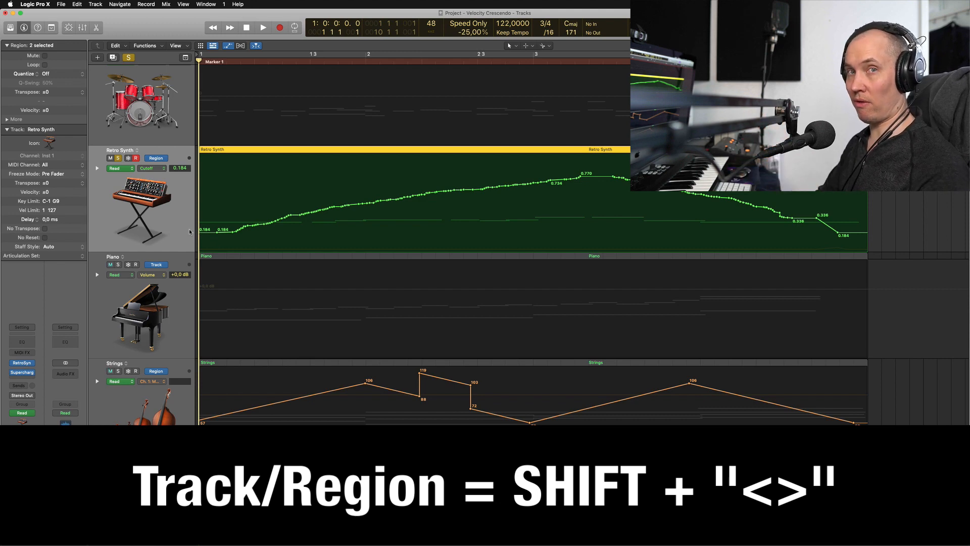
pyautogui.press('shift+less')
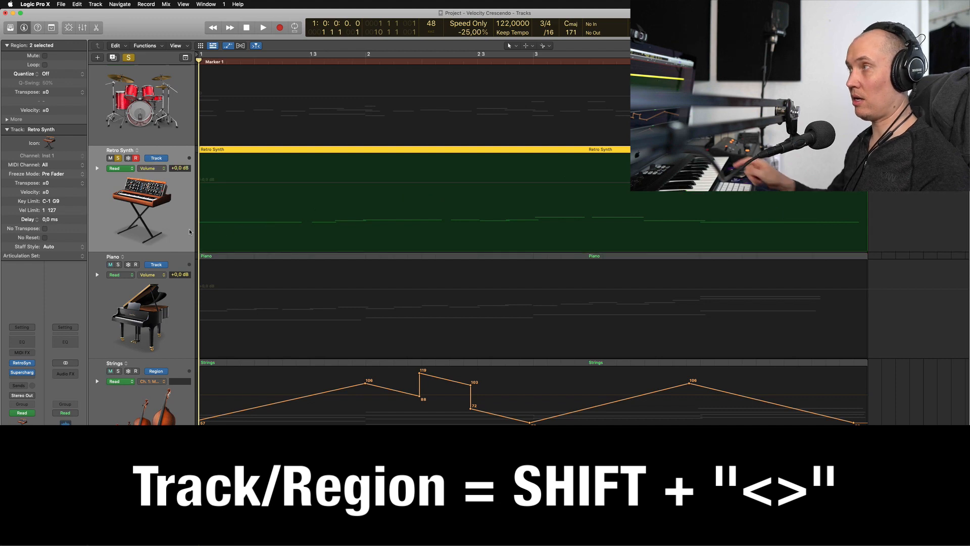
pyautogui.press('shift+less')
pyautogui.press('shift+less')
pyautogui.press('shift+less')
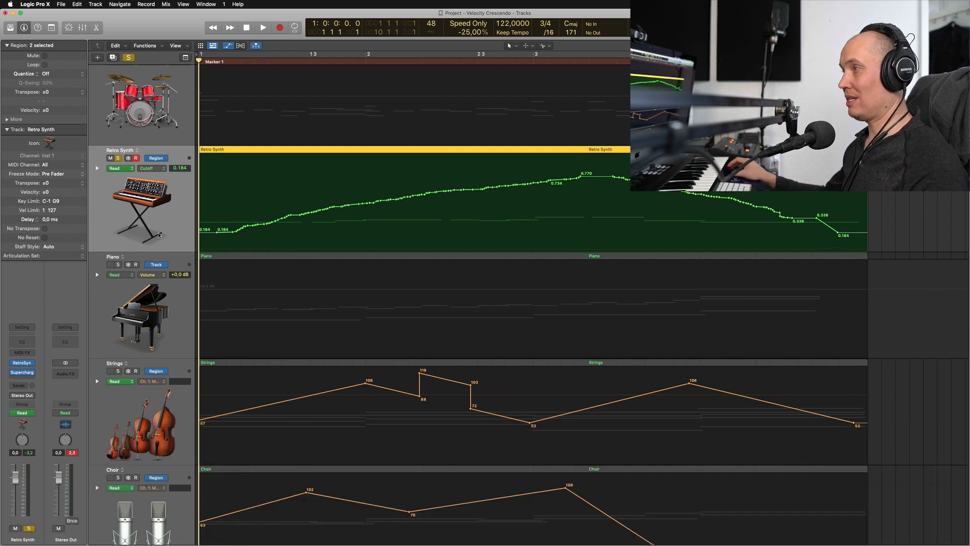
# Play back the recorded Cutoff automation, first in the arrangement and again with the Retro Synth plug-in open
pyautogui.press('space')
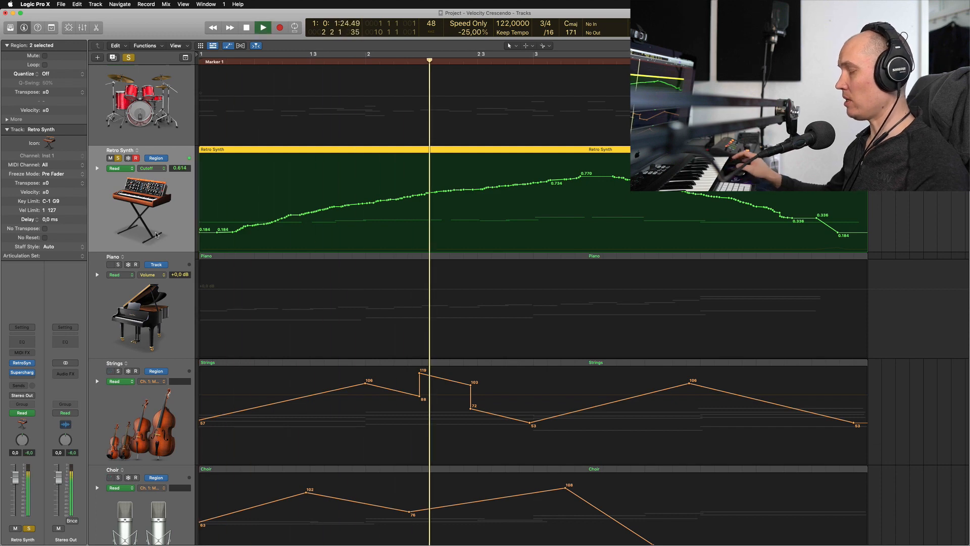
pyautogui.press('space')
pyautogui.click(26, 363)
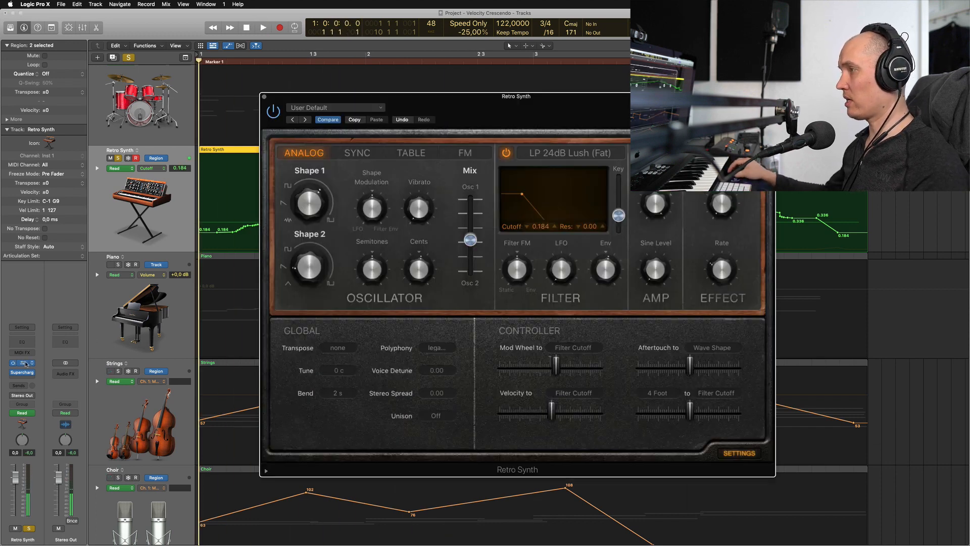
pyautogui.press('space')
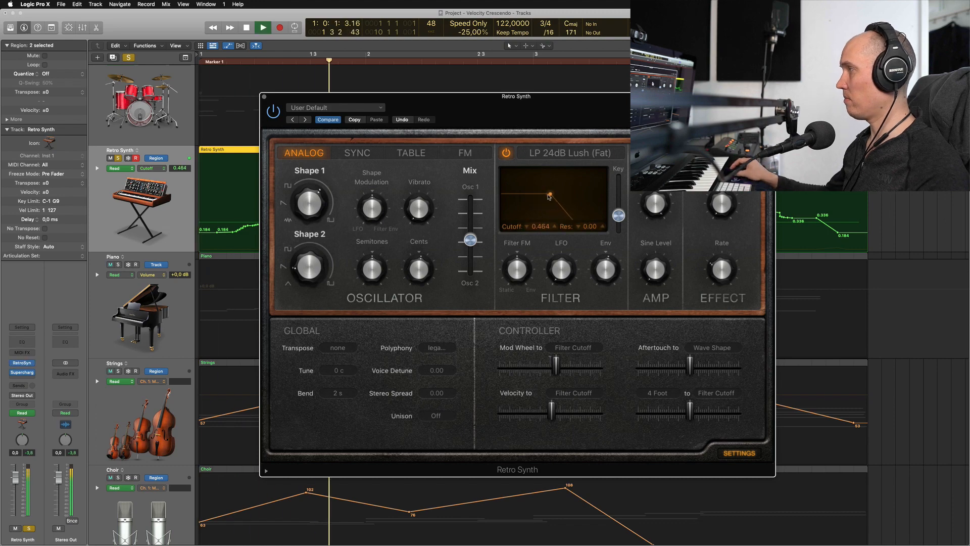
pyautogui.press('space')
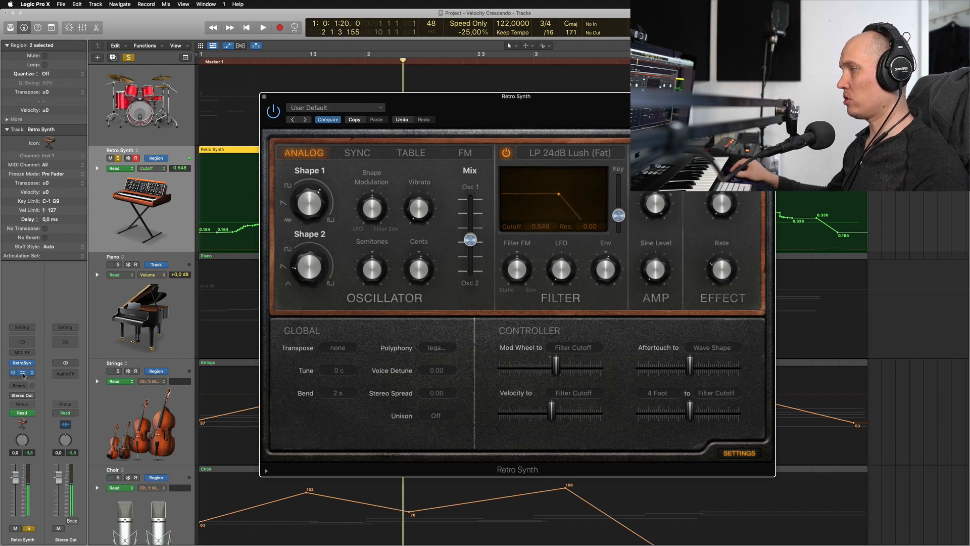
# Open the Supercharger GT plug-in and set the Retro Synth track to Touch mode at the project start
pyautogui.click(24, 372)
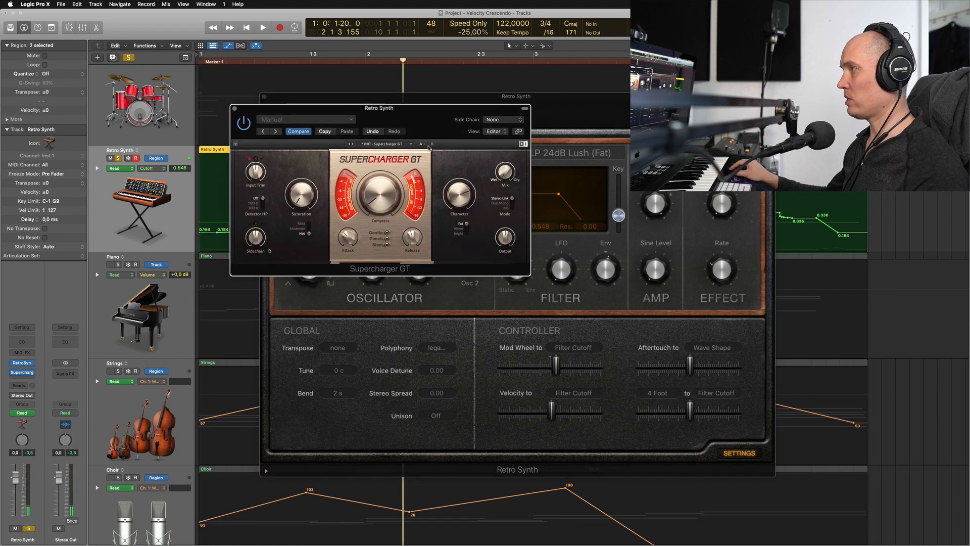
pyautogui.moveTo(313, 206)
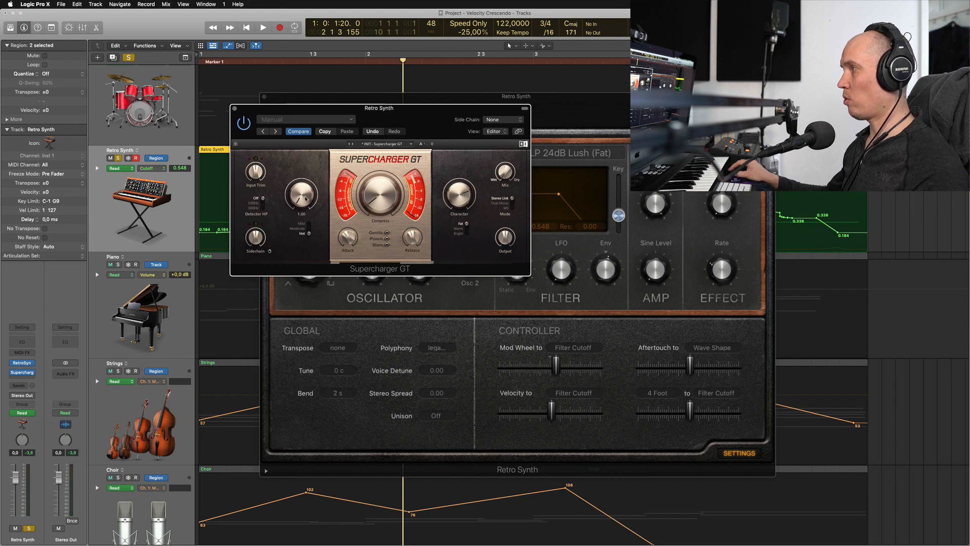
pyautogui.press('Return')
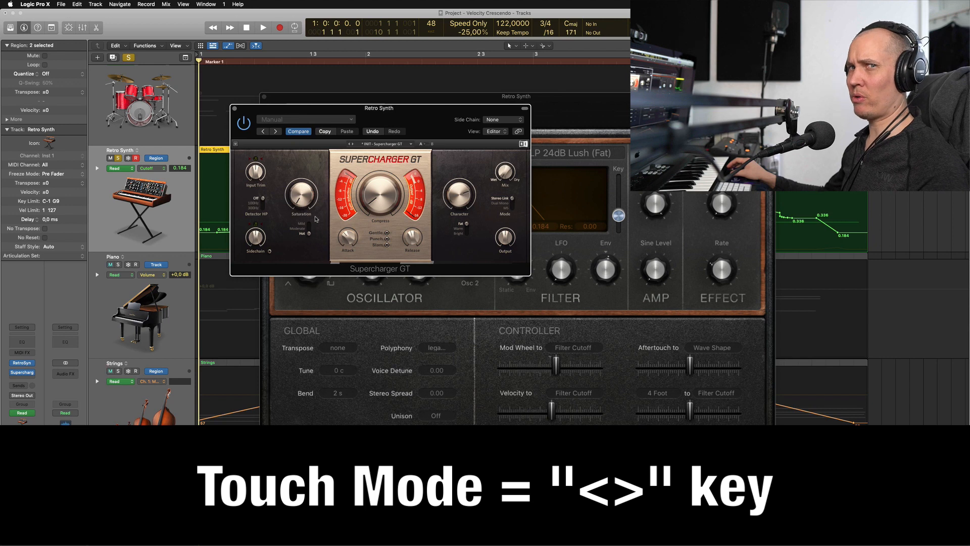
pyautogui.press('less')
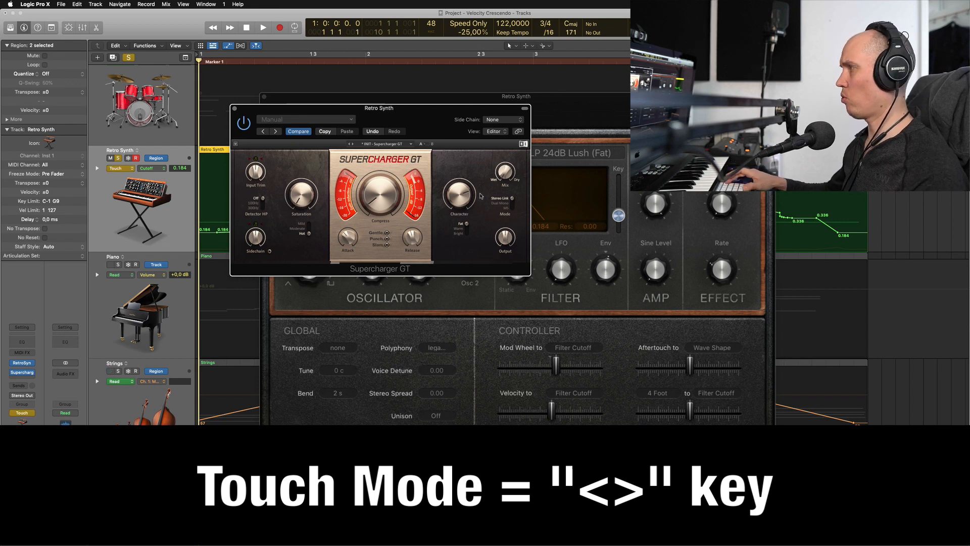
# Record a Supercharger GT Saturation sweep from 1.09 up to about 9.3 and back, then return the track to Read mode and hide the plug-ins
pyautogui.press('space')
pyautogui.moveTo(302, 195)
pyautogui.mouseDown()
pyautogui.moveTo(301, 170)
pyautogui.moveTo(301, 197)
pyautogui.mouseUp()
pyautogui.press('space')
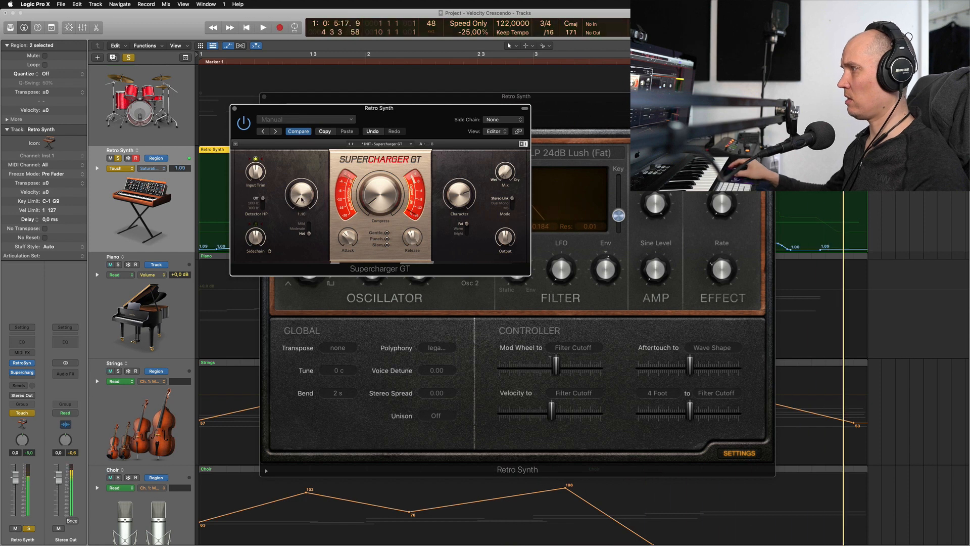
pyautogui.press(',')
pyautogui.press('Return')
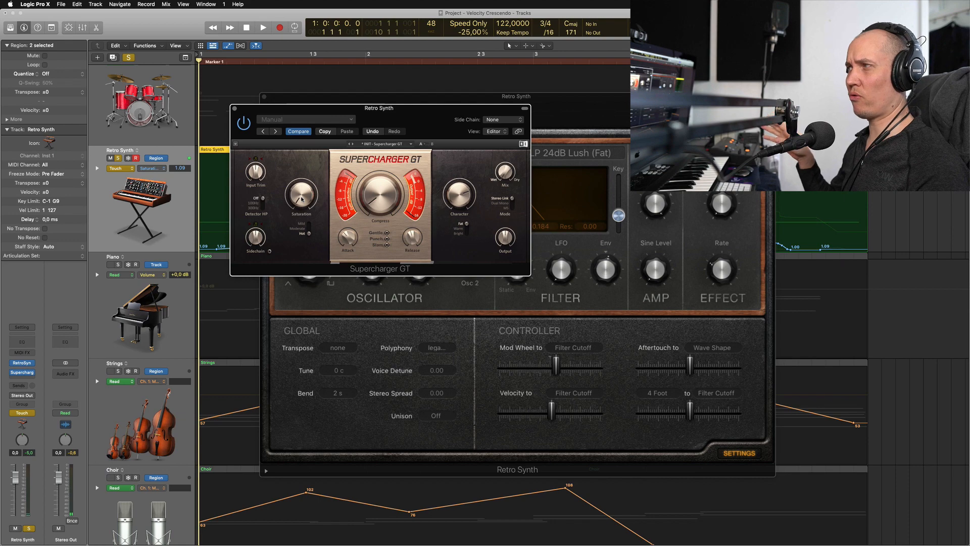
pyautogui.press('ctrl+super+r')
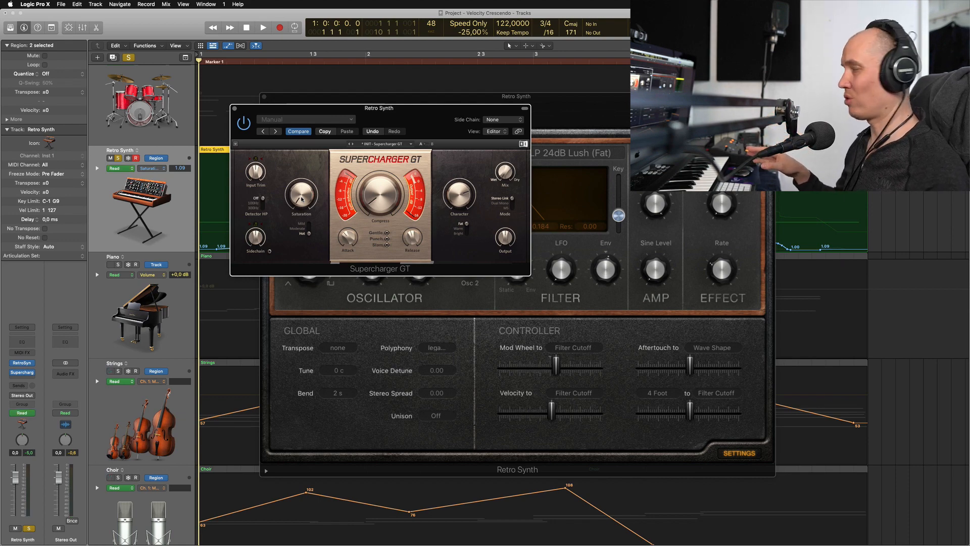
pyautogui.press('v')
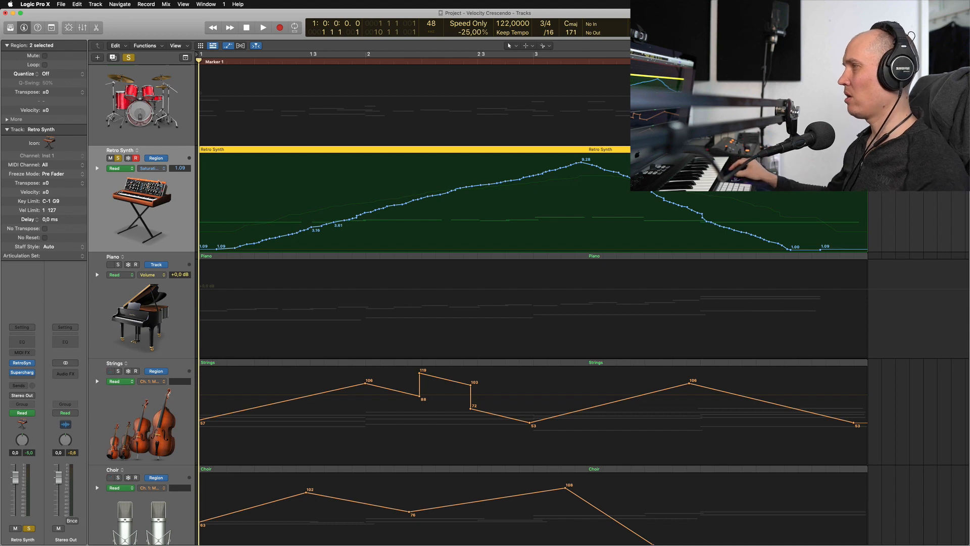
# Check which automation parameters are in use on the Retro Synth track
pyautogui.click(161, 168)
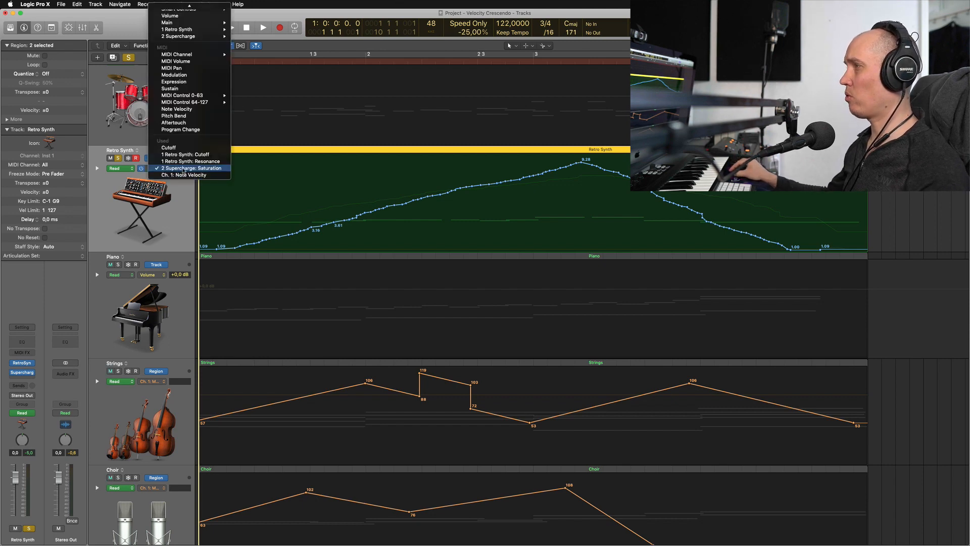
pyautogui.click(179, 224)
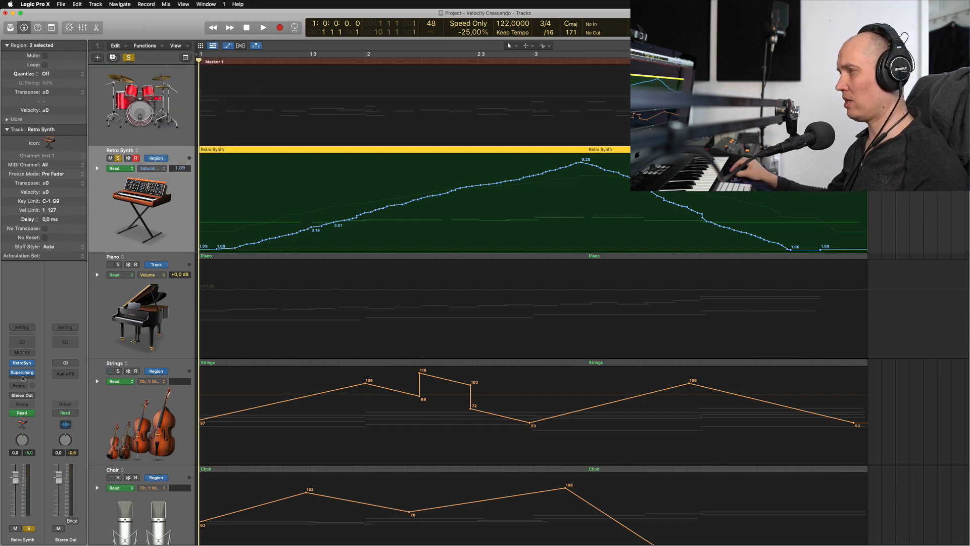
pyautogui.click(151, 168)
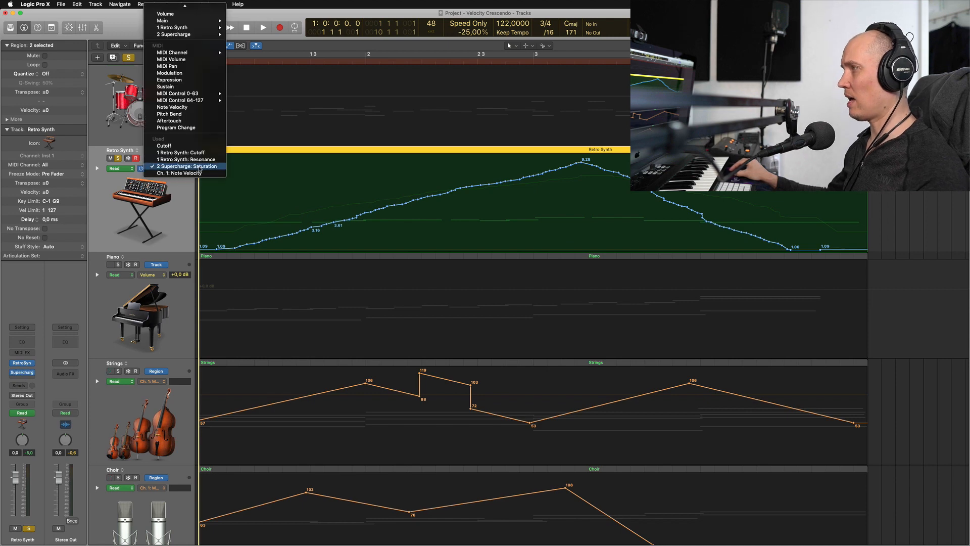
pyautogui.click(178, 222)
# Reopen the Supercharger GT plug-in and play back the recorded Saturation automation
pyautogui.click(22, 376)
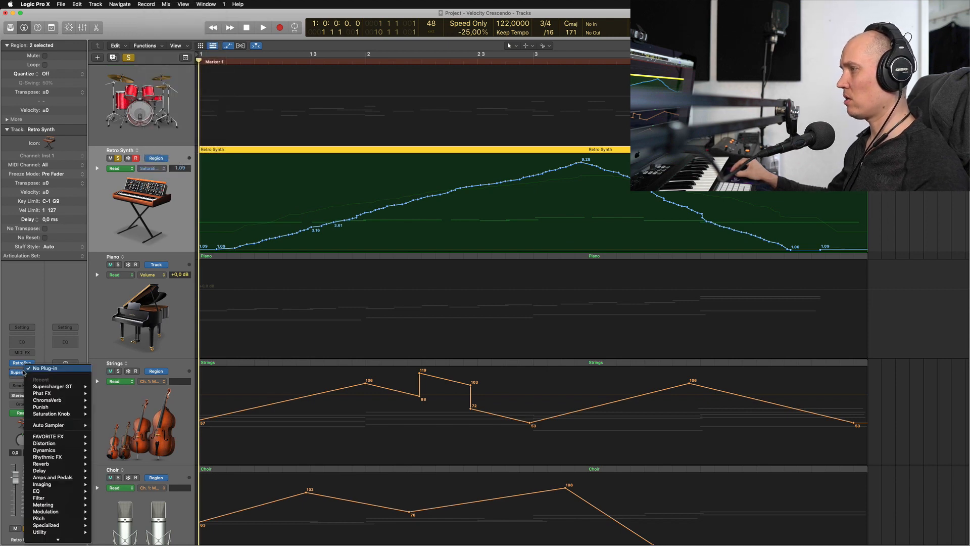
pyautogui.click(21, 374)
pyautogui.click(22, 373)
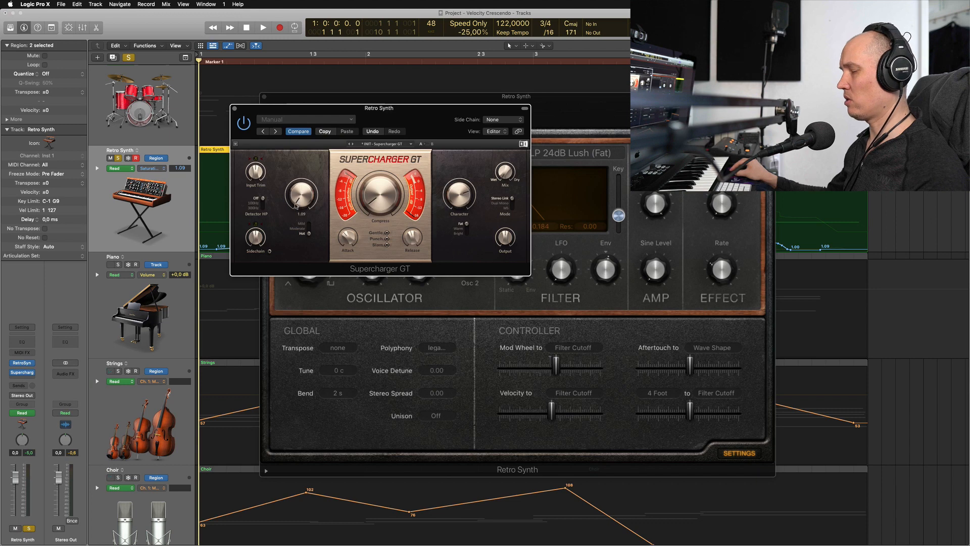
pyautogui.moveTo(317, 218); pyautogui.dragTo(308, 202)
pyautogui.press('space')
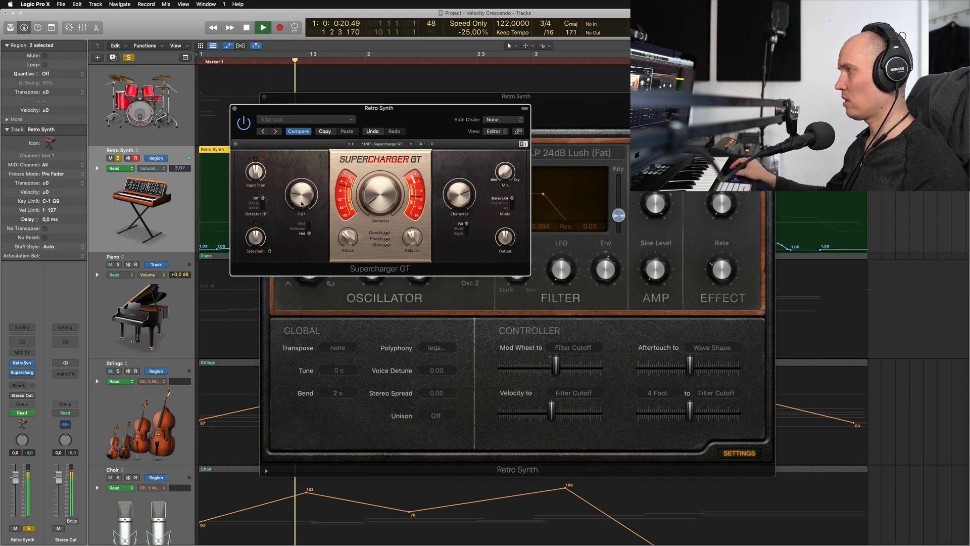
pyautogui.press('space')
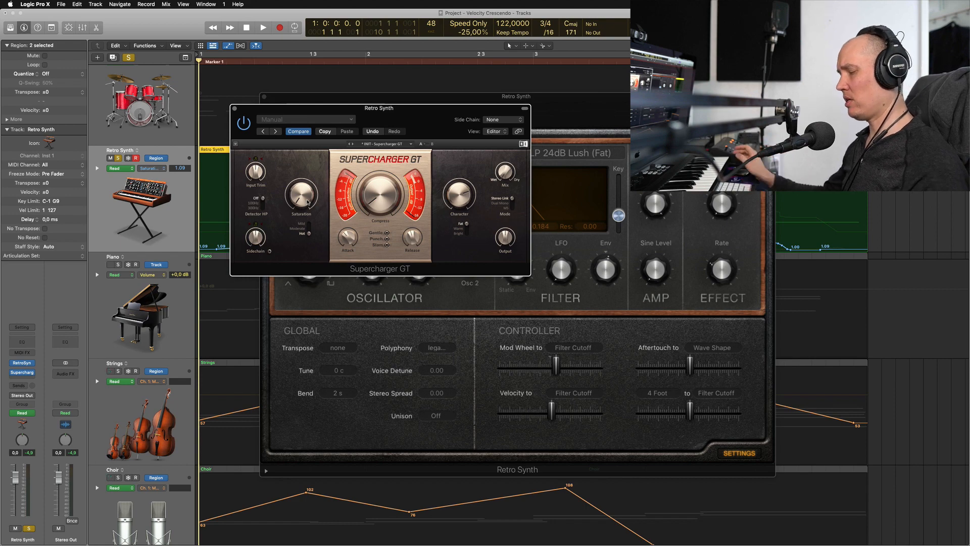
# Hide the plug-in windows and track automation, then briefly view the Retro Synth regions in the Piano Roll
pyautogui.press('v')
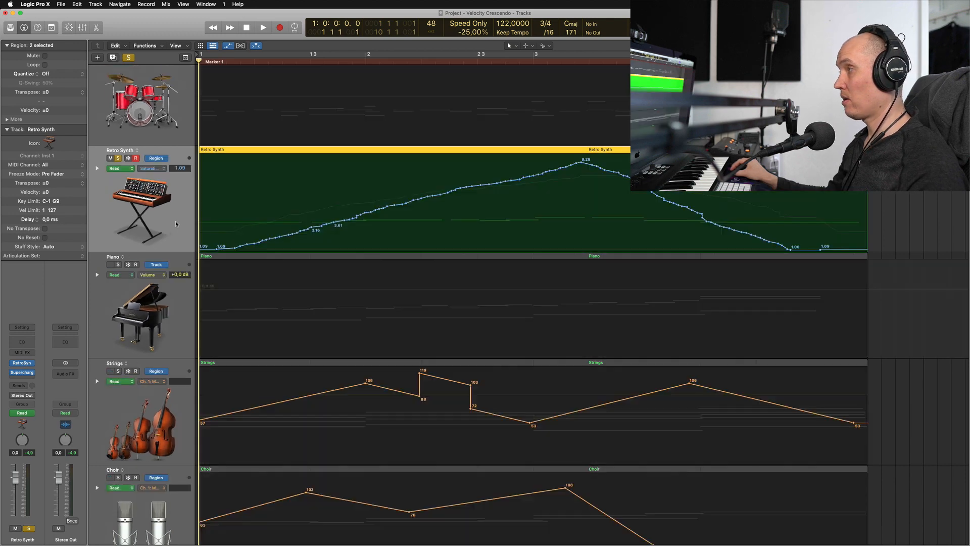
pyautogui.press('a')
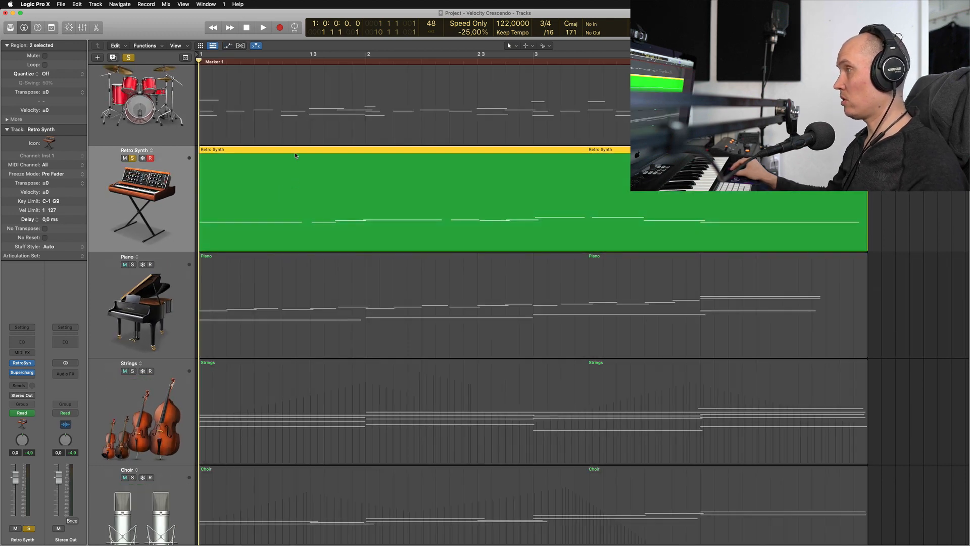
pyautogui.doubleClick(295, 153)
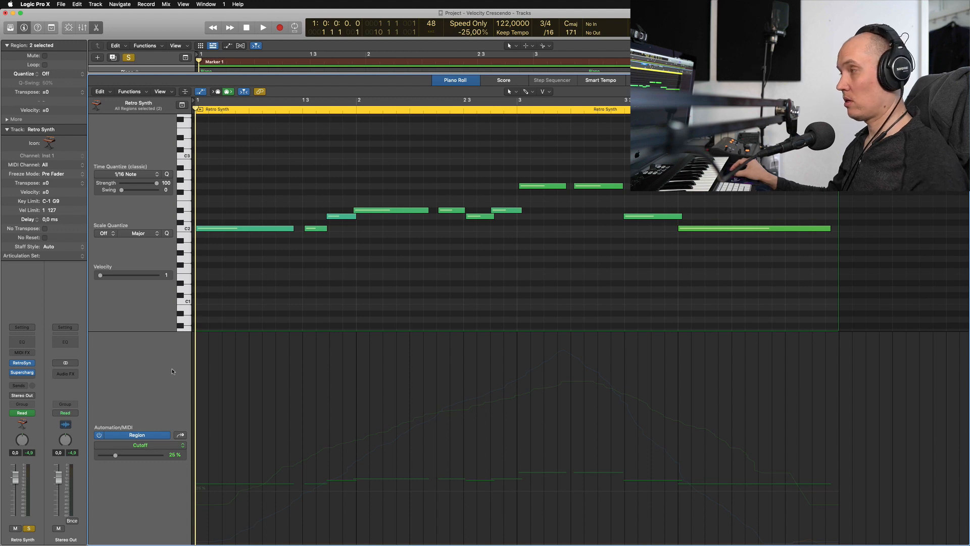
pyautogui.press('e')
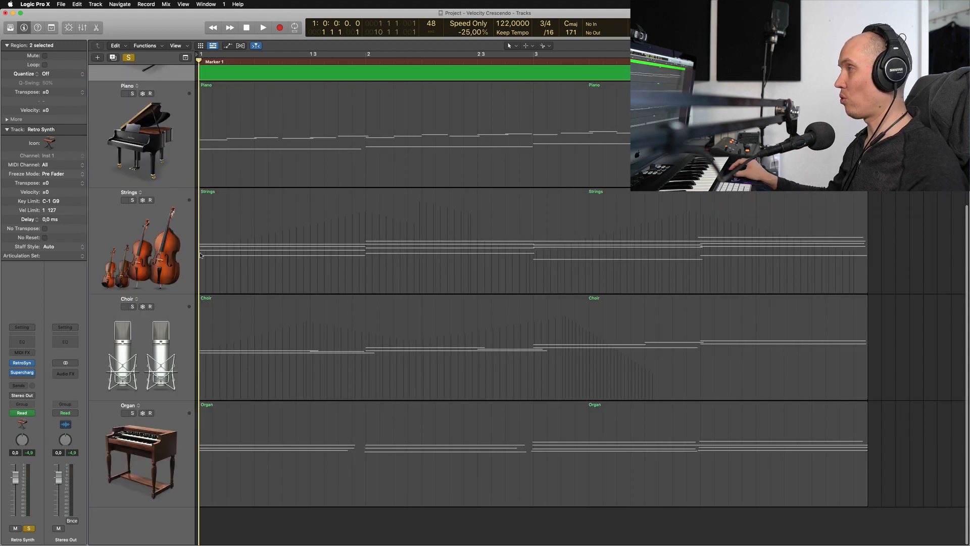
pyautogui.press('e')
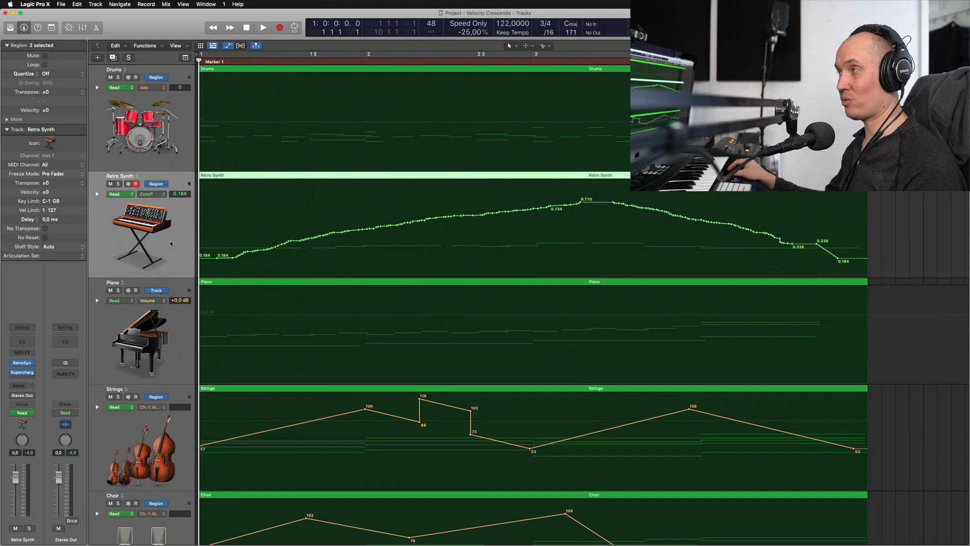
# Bring up the Supercharger GT plug-in from the Retro Synth channel strip for a look and hide the plug-in windows again
pyautogui.click(23, 374)
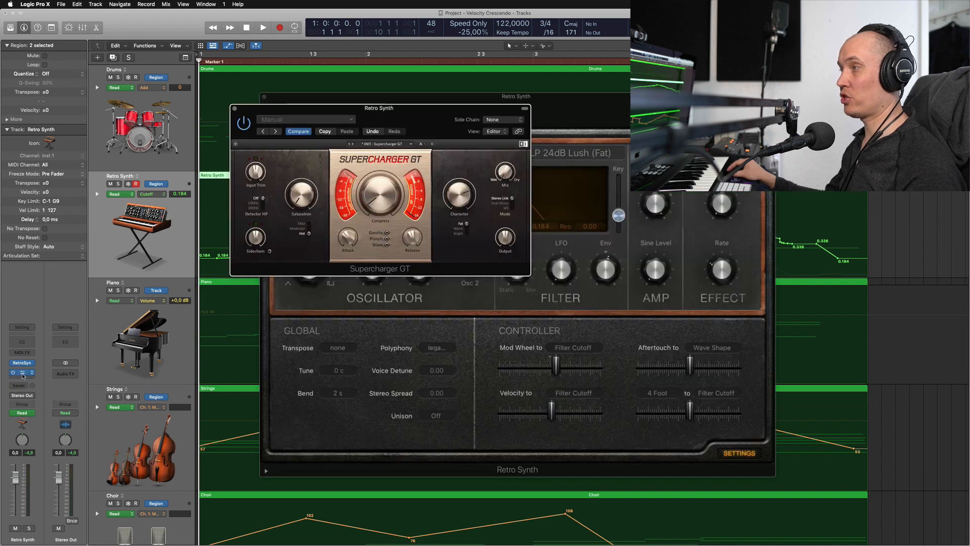
pyautogui.press('v')
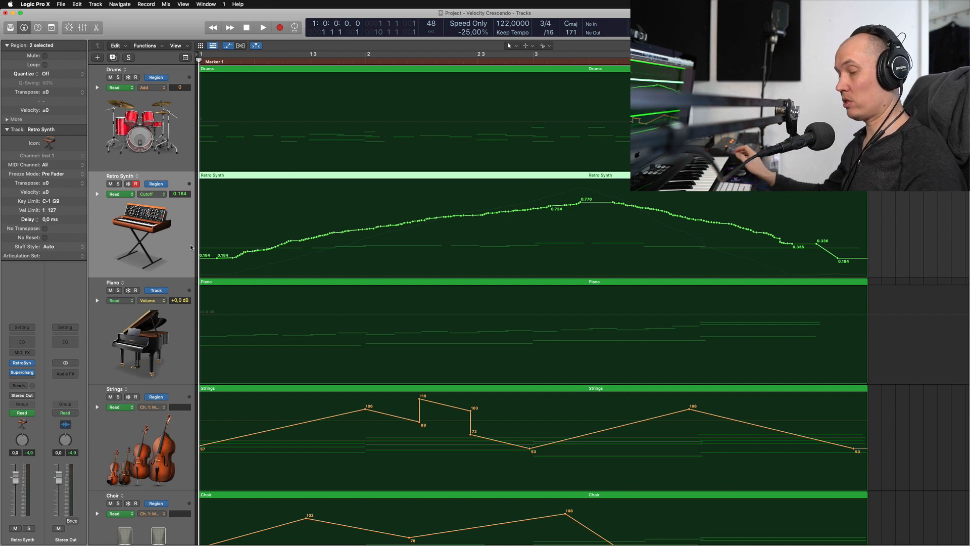
pyautogui.press('e')
pyautogui.press('e')
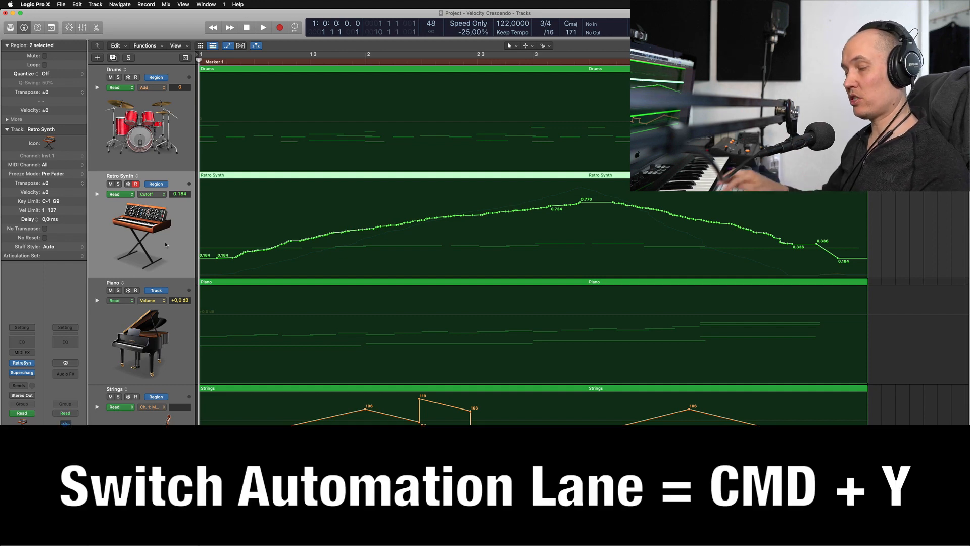
# Cycle the Retro Synth track's automation lanes to Resonance and delete all of that parameter's automation points
pyautogui.press('super+y')
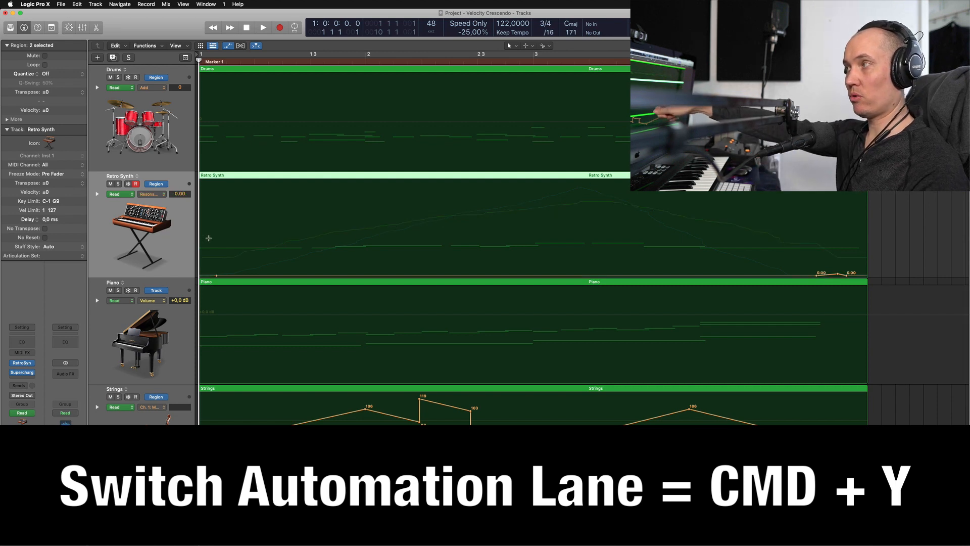
pyautogui.press('super+y')
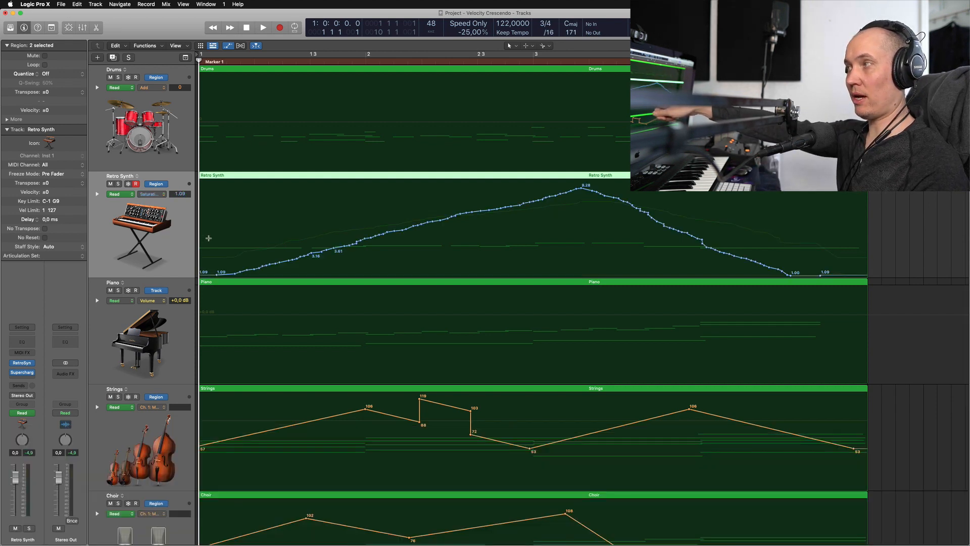
pyautogui.press('super+y')
pyautogui.press('super+y')
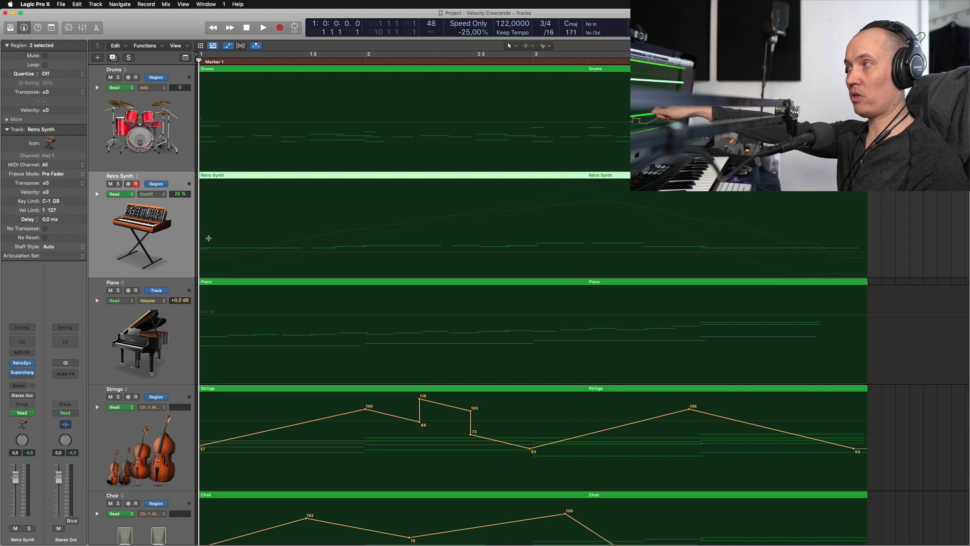
pyautogui.press('super+y')
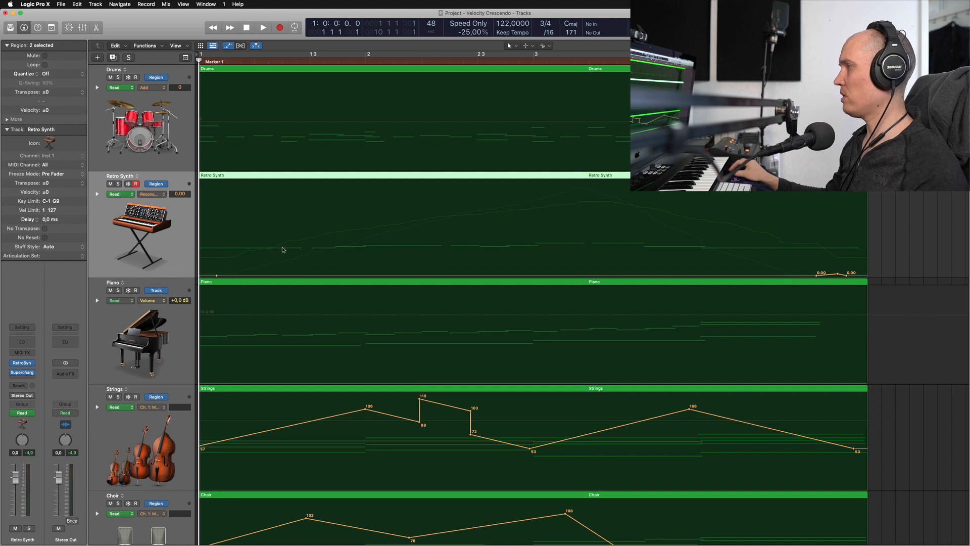
pyautogui.keyDown('alt'); pyautogui.click(216, 277); pyautogui.keyUp('alt')
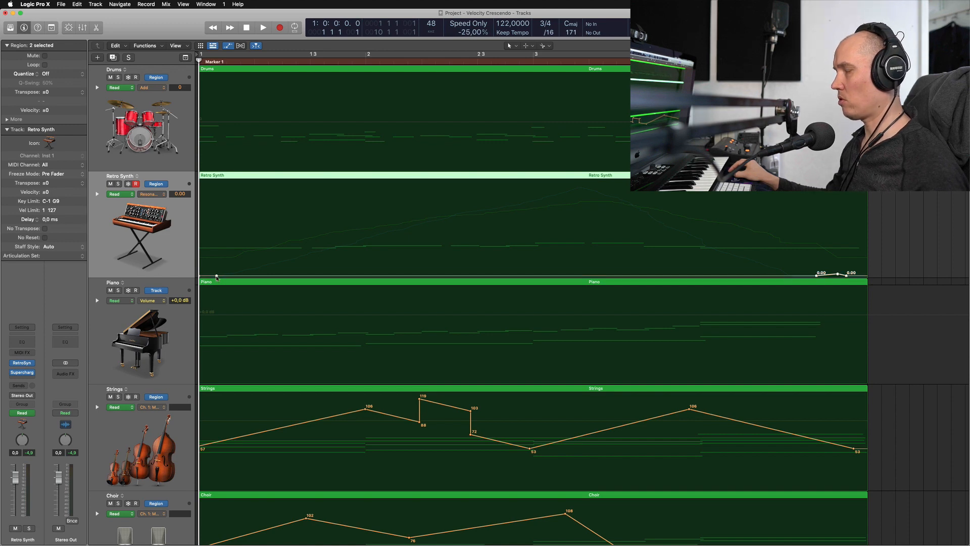
pyautogui.press('Delete')
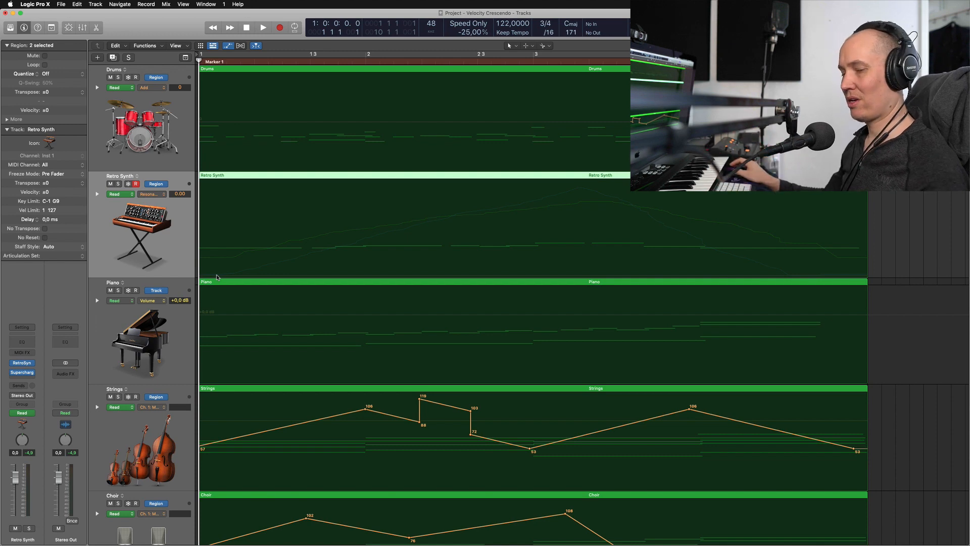
# Cycle through the Retro Synth track's remaining automation lanes, ending on the Supercharger GT Saturation curve
pyautogui.hotkey('alt', 'v')
pyautogui.hotkey('alt', 'v')
pyautogui.hotkey('alt', 'v')
pyautogui.hotkey('alt', 'v')
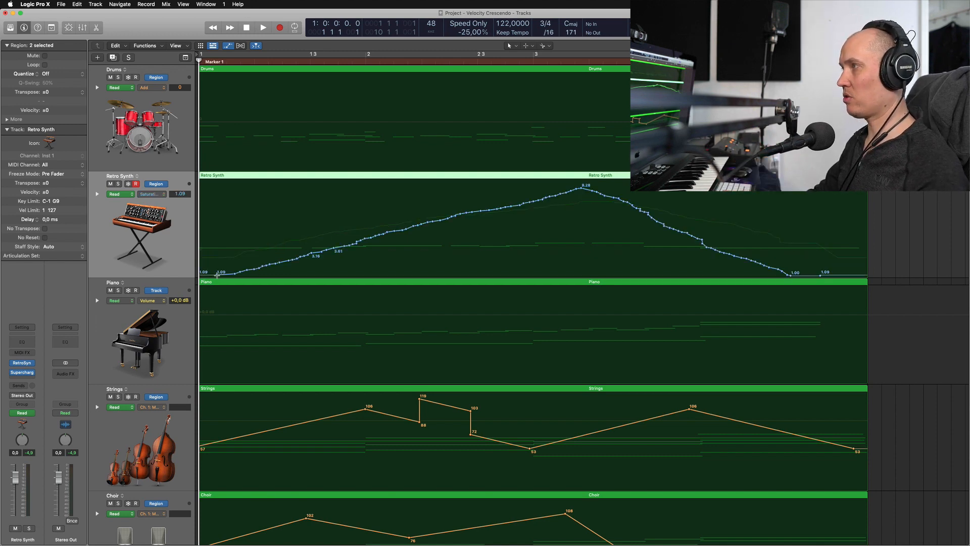
pyautogui.hotkey('alt', 'v')
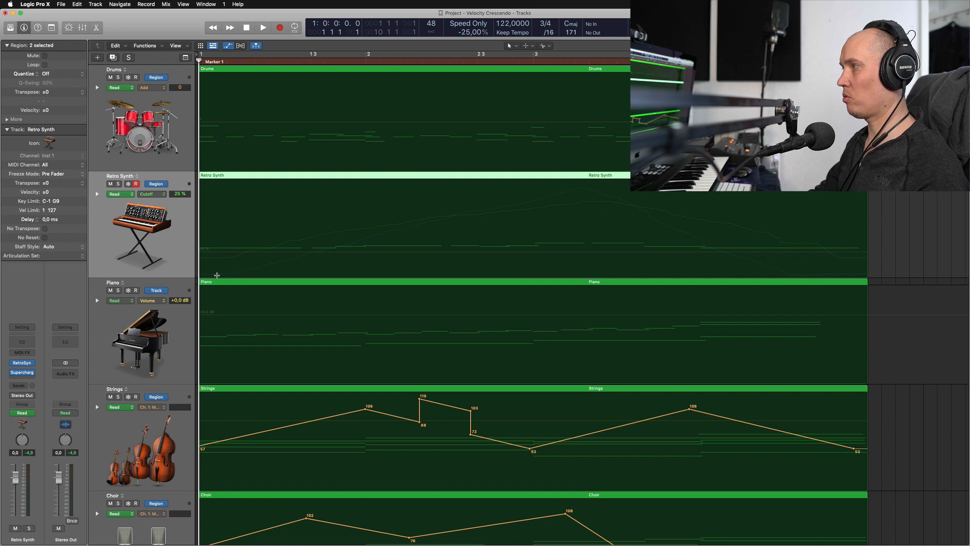
pyautogui.hotkey('alt', 'v')
pyautogui.hotkey('alt', 'v')
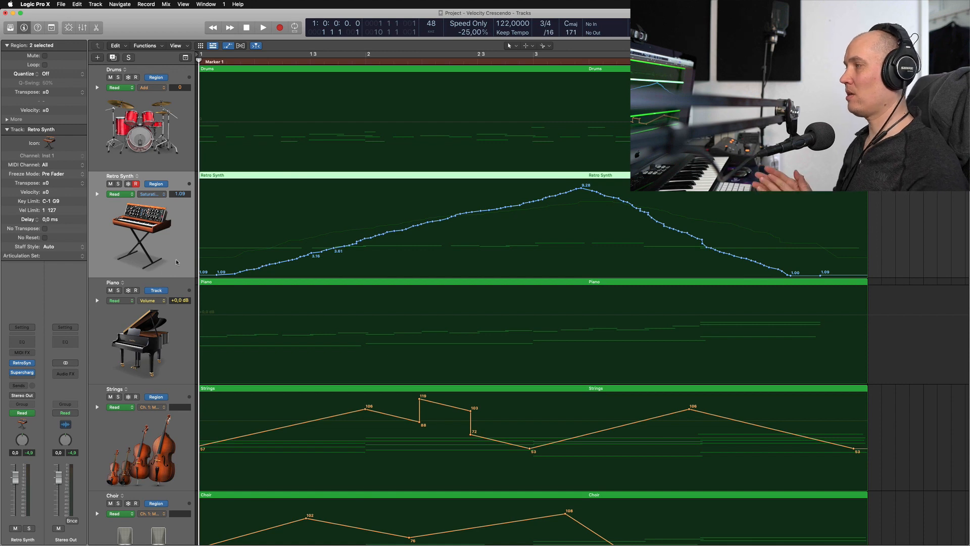
# Hide the track automation and review the Retro Synth regions' Cutoff, Saturation and Note Velocity lanes in the Piano Roll
pyautogui.press('a')
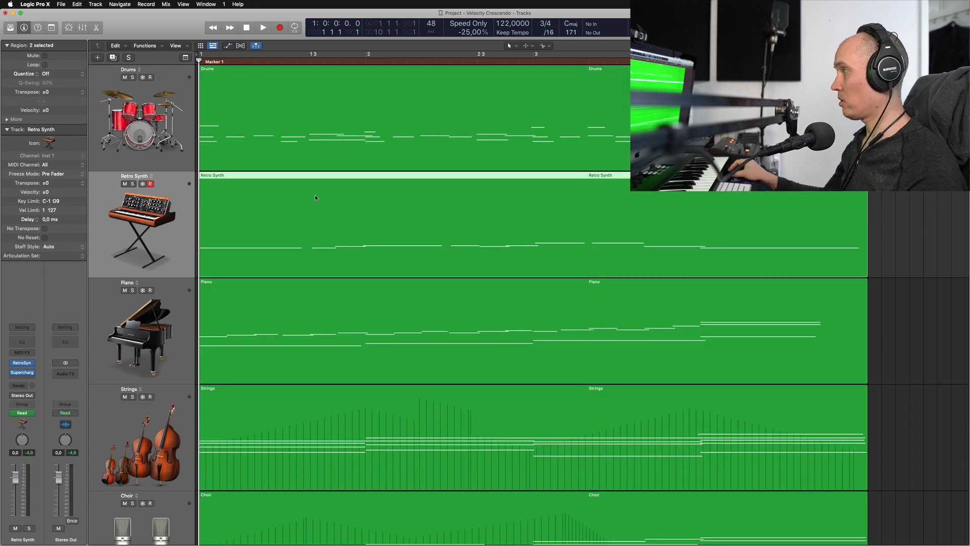
pyautogui.press('p')
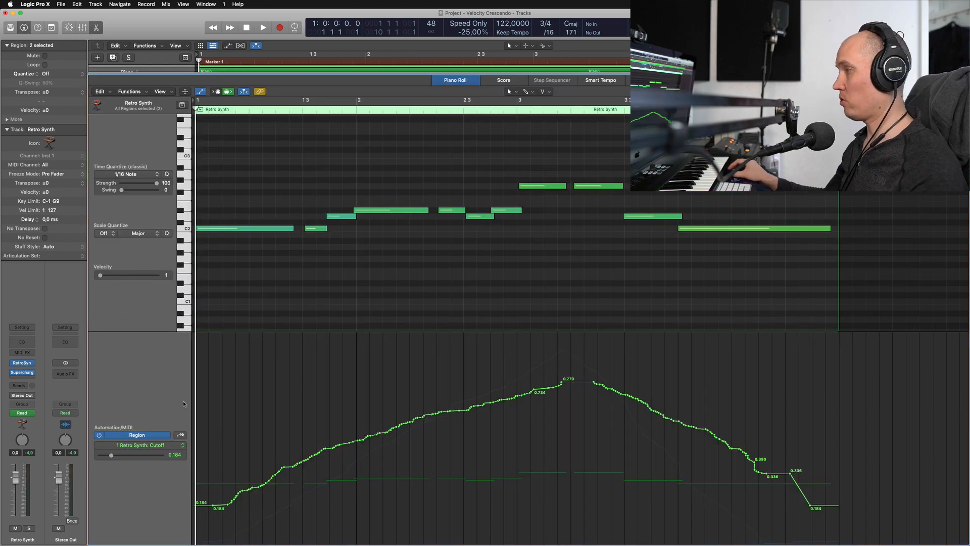
pyautogui.hotkey('ctrl', 'shift', 'a')
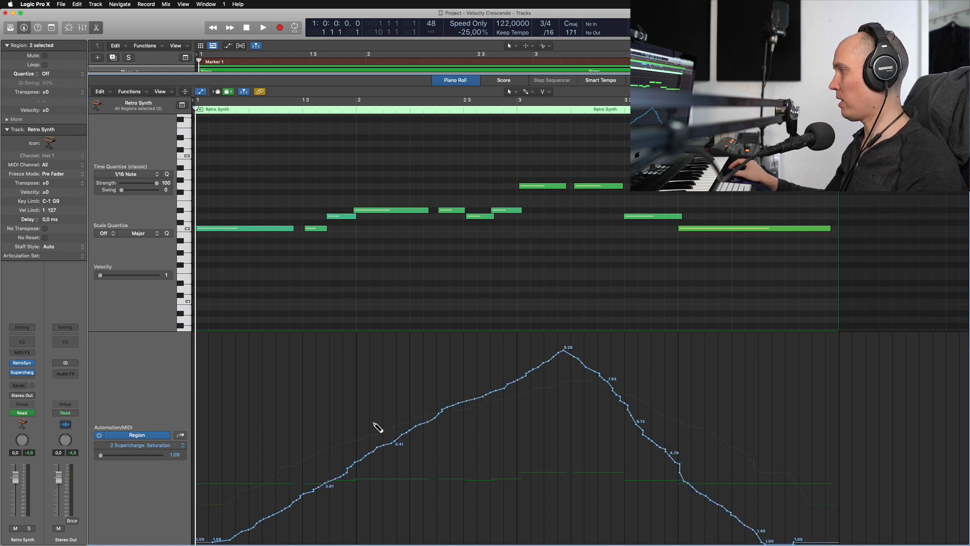
pyautogui.hotkey('ctrl', 'shift', 'a')
pyautogui.hotkey('ctrl', 'shift', 'a')
pyautogui.hotkey('ctrl', 'shift', 'a')
pyautogui.hotkey('ctrl', 'shift', 'a')
pyautogui.hotkey('ctrl', 'shift', 'a')
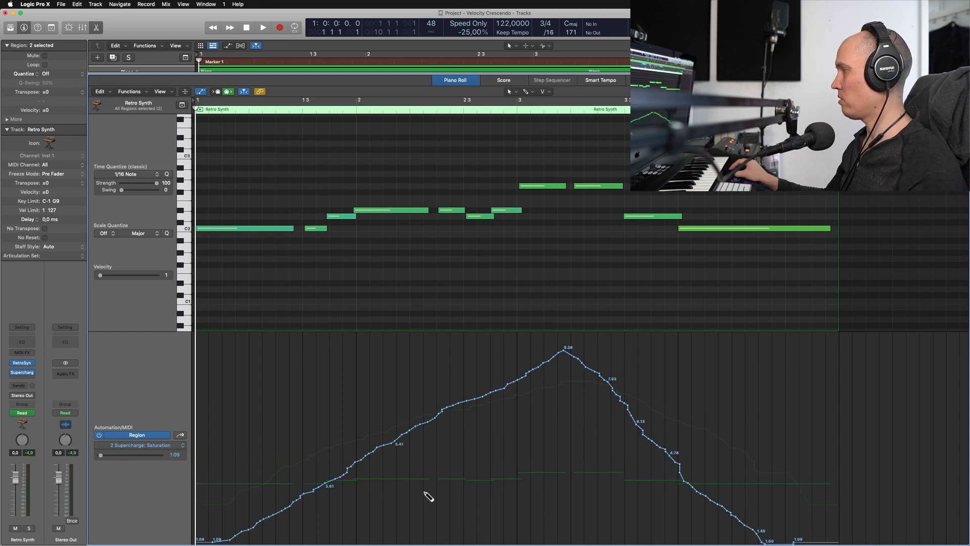
pyautogui.hotkey('ctrl', 'shift', 'a')
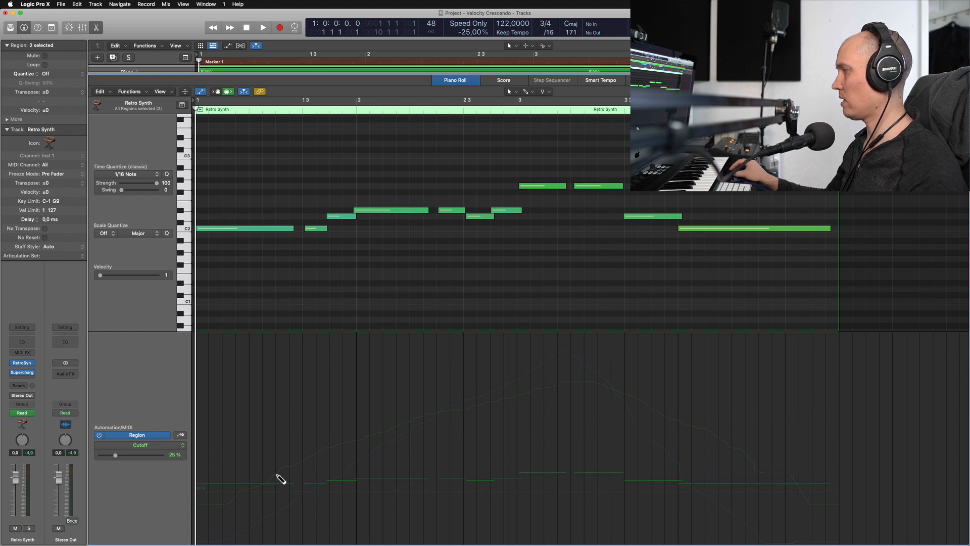
pyautogui.hotkey('ctrl', 'shift', 'a')
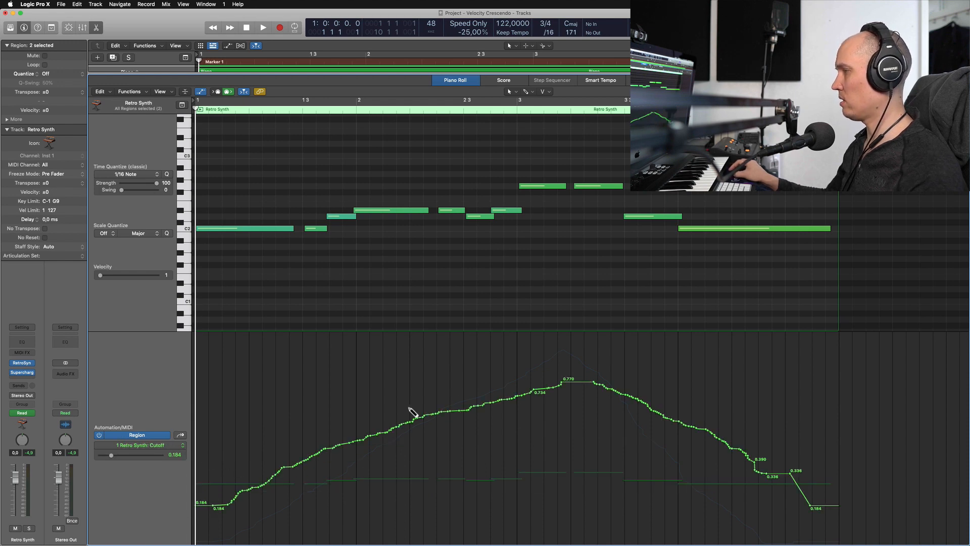
pyautogui.hotkey('ctrl', 'shift', 'a')
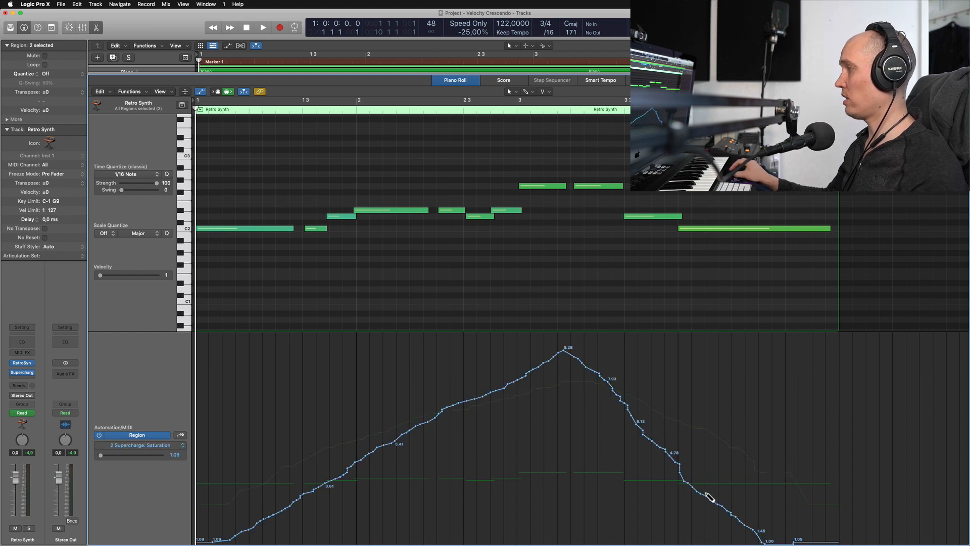
pyautogui.hotkey('ctrl', 'shift', 'a')
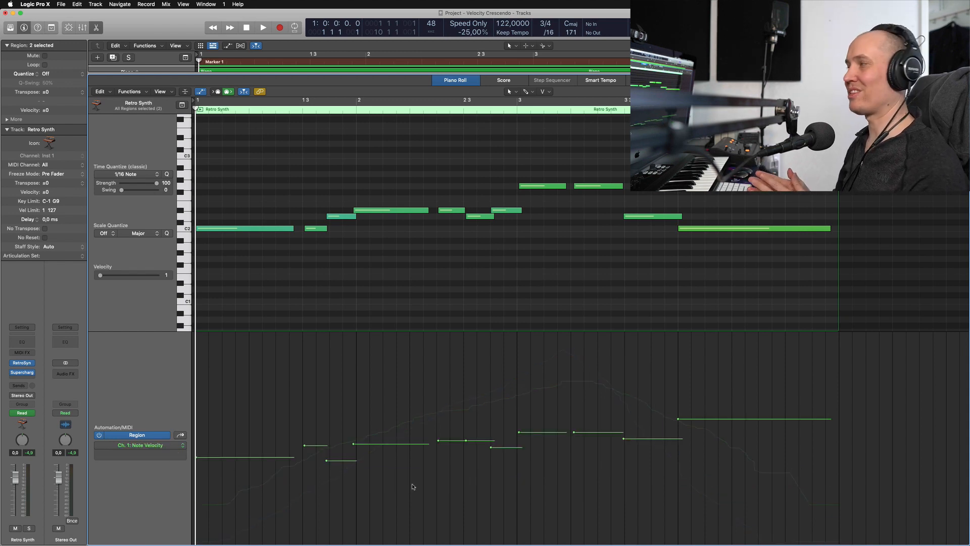